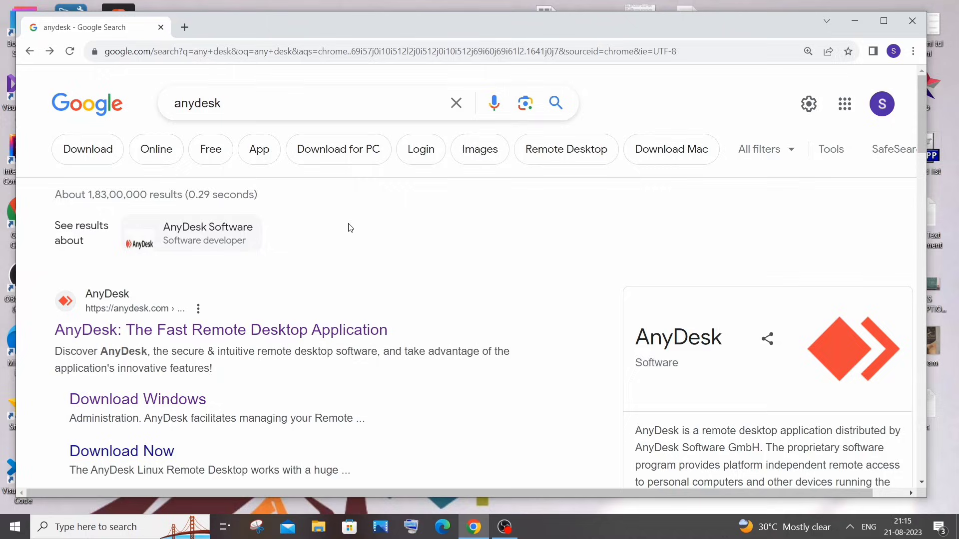
Step: Open the 'AnyDesk: The Fast Remote Desktop Application' result from the anydesk Google search
click(159, 330)
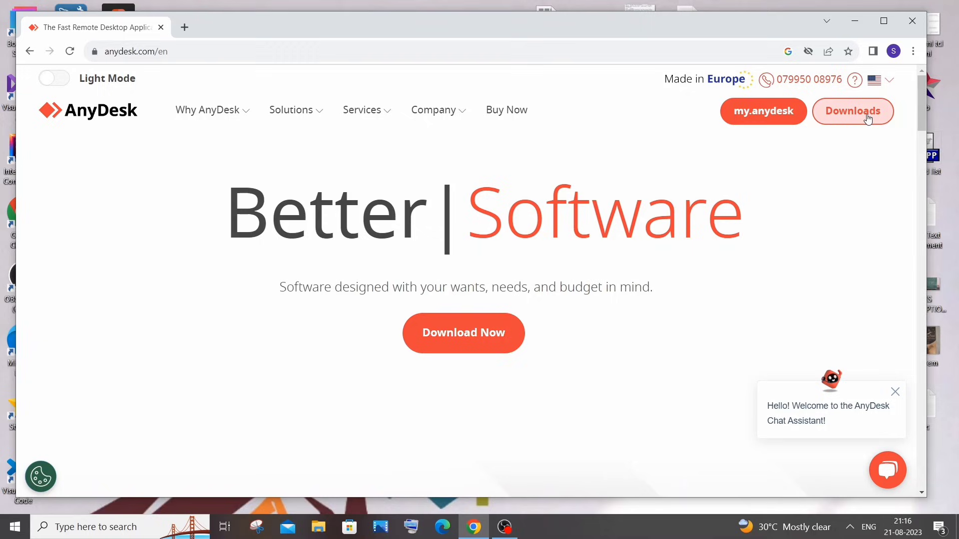
Step: Download the 3.9 MB AnyDesk.exe Windows installer from the Downloads page and confirm it finished
click(831, 116)
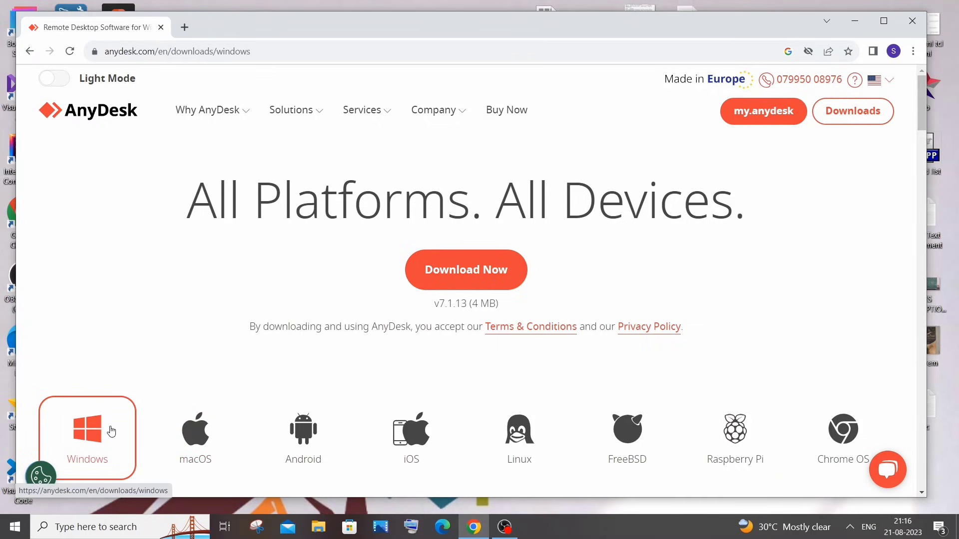
click(460, 276)
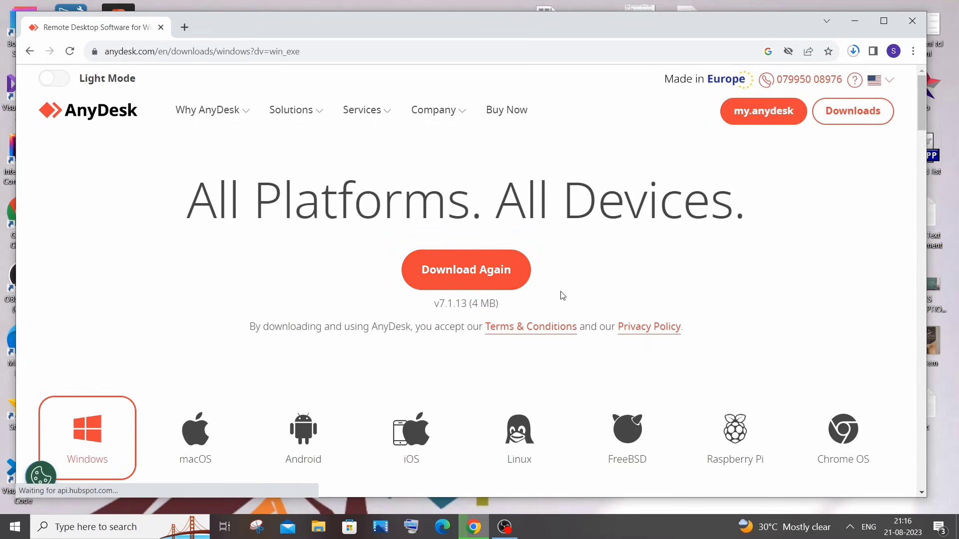
click(853, 51)
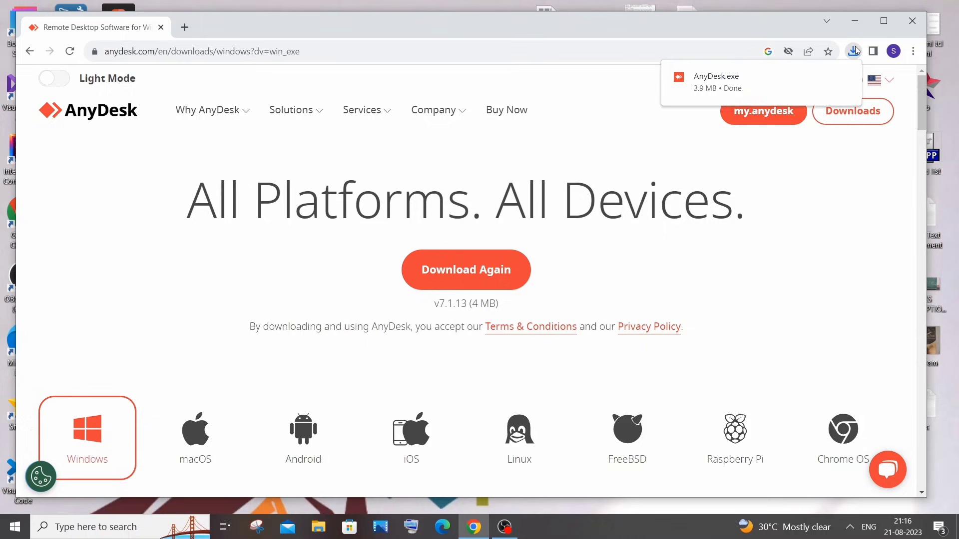
Step: Launch the downloaded AnyDesk.exe from Chrome's download list
mouse_move(760, 82)
click(709, 83)
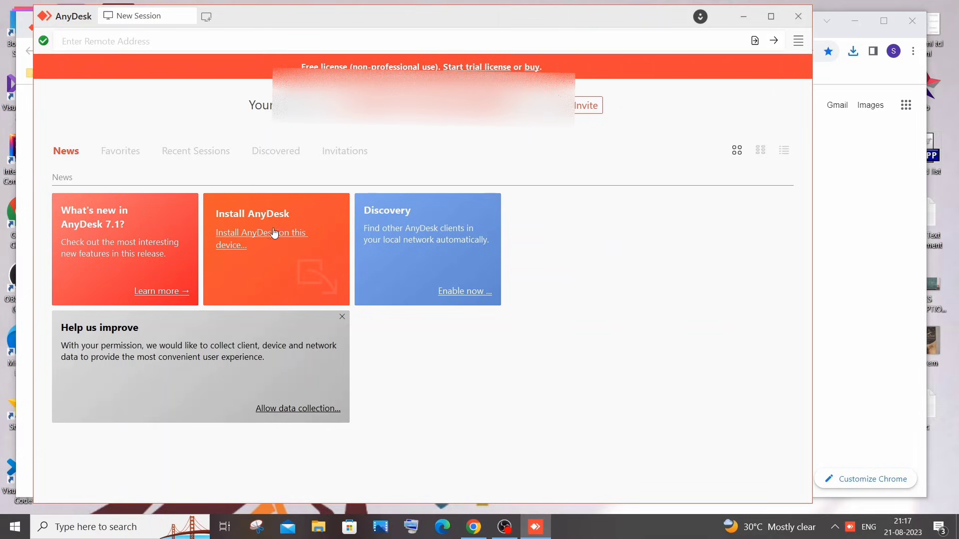
Step: Install AnyDesk on this device without the AnyDesk Printer, accepting the licence
click(247, 239)
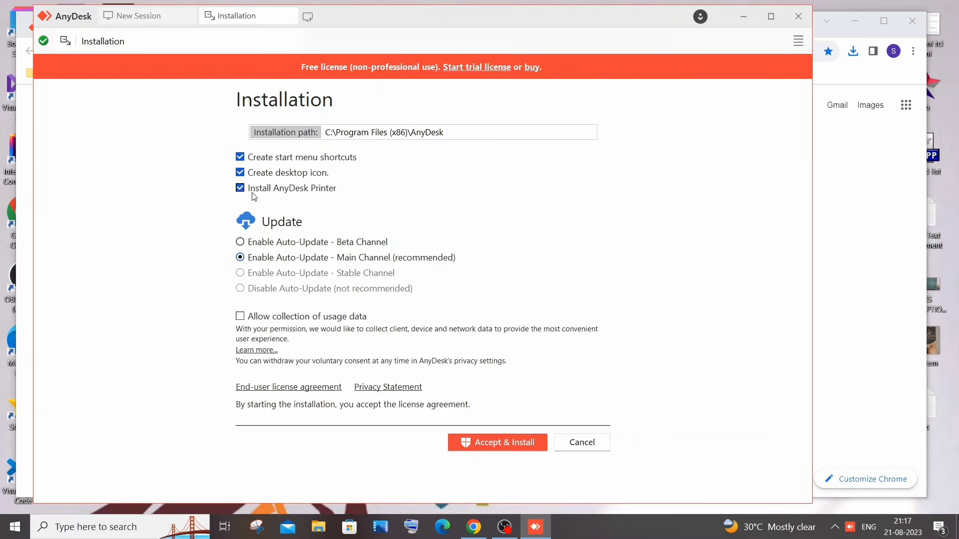
click(240, 189)
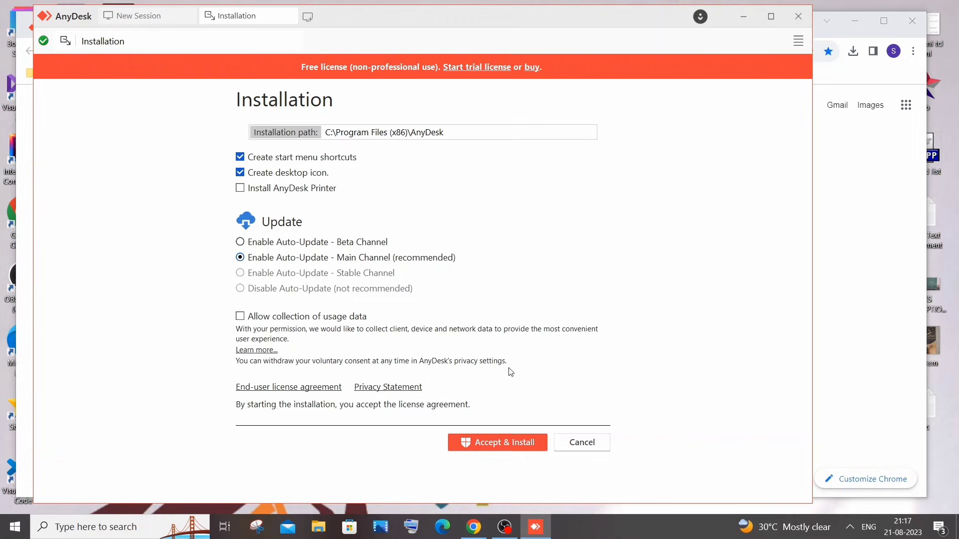
click(495, 446)
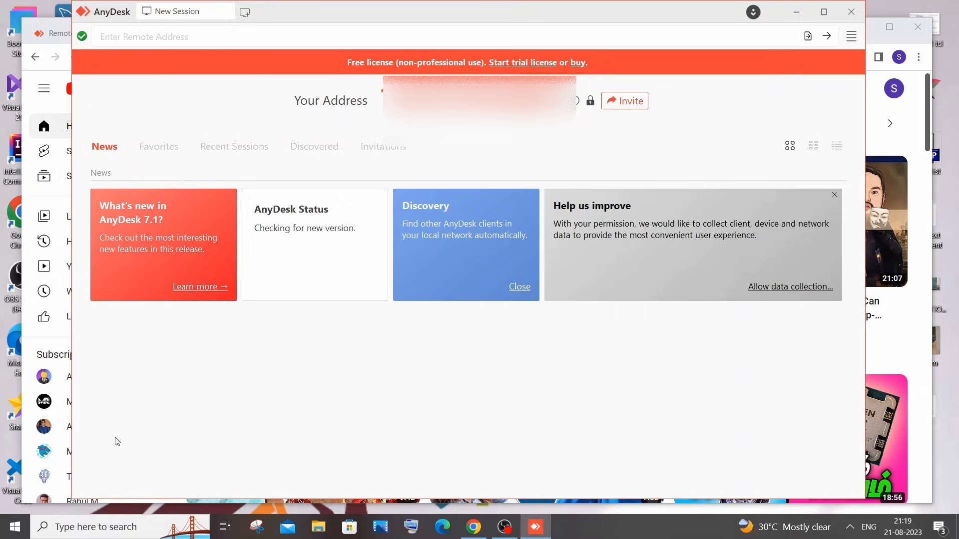
Step: Search Windows for 'anydesk' and launch the best-match AnyDesk app
click(99, 526)
text(an)
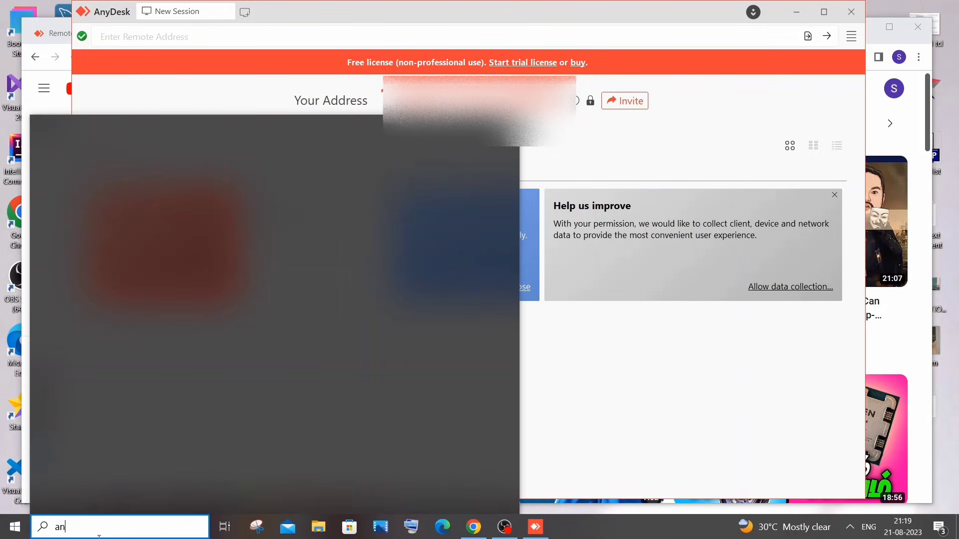
text(ydesk)
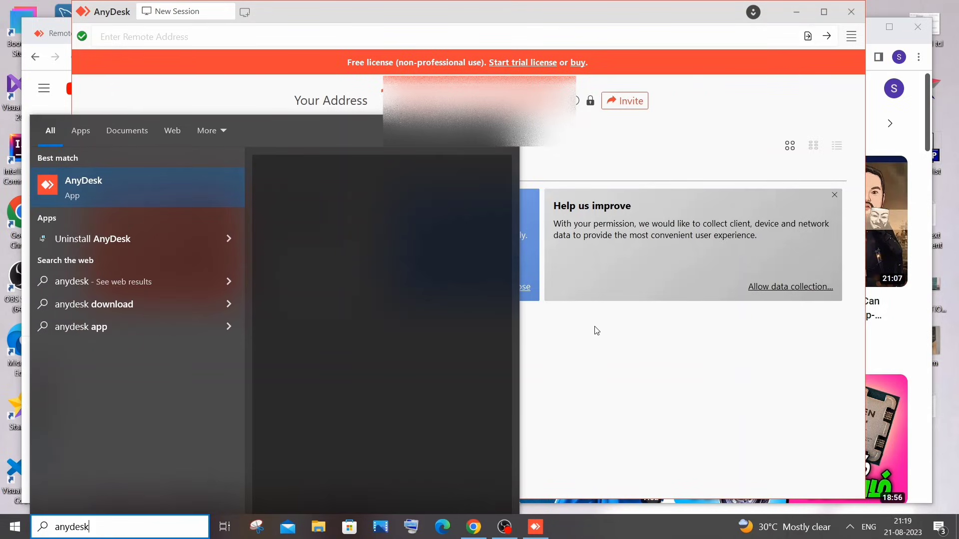
key(Return)
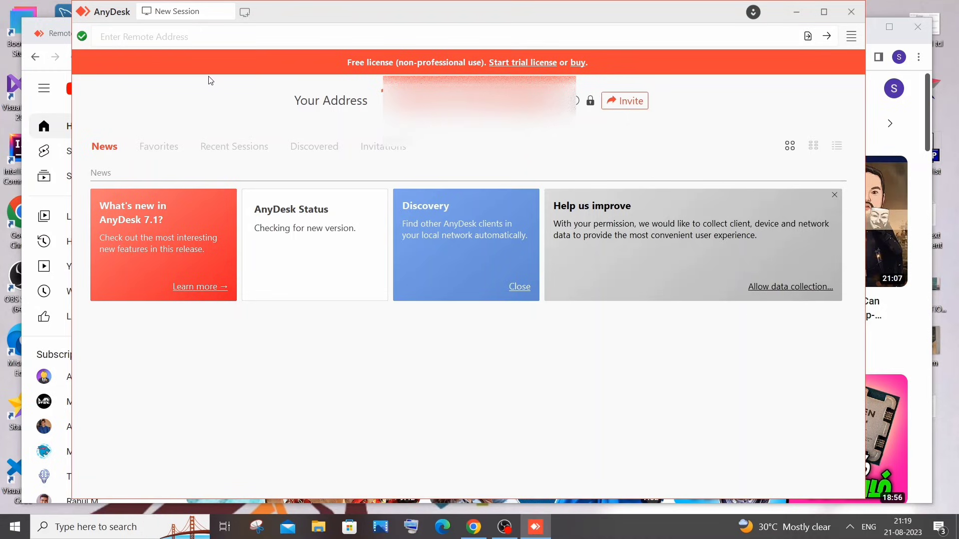
click(175, 39)
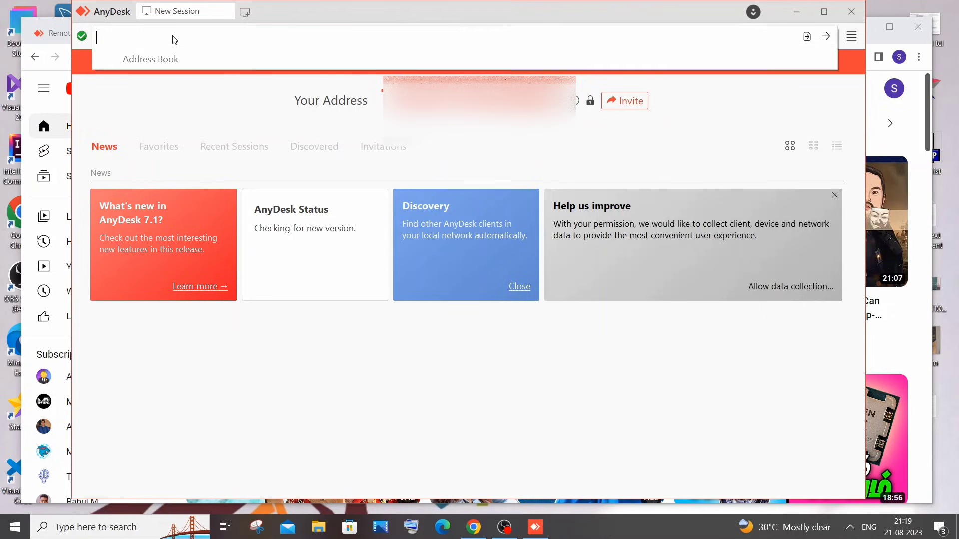
click(740, 100)
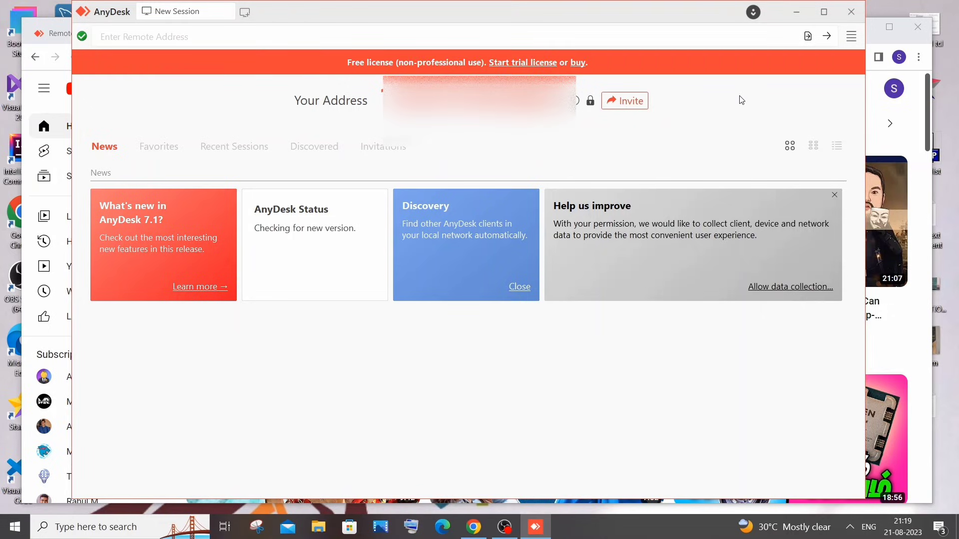